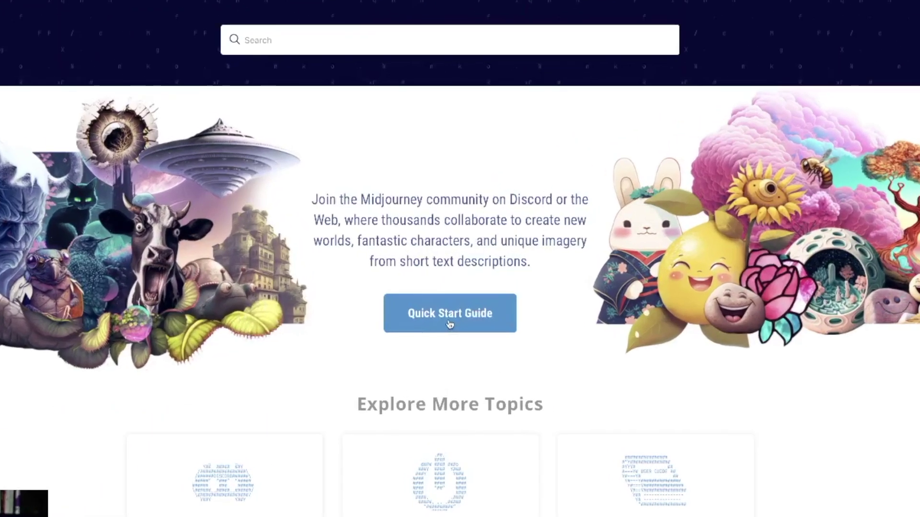
- Open Midjourney's Quick Start Guide and follow its Join the Discord section to the Midjourney Discord server
left_click(453, 298)
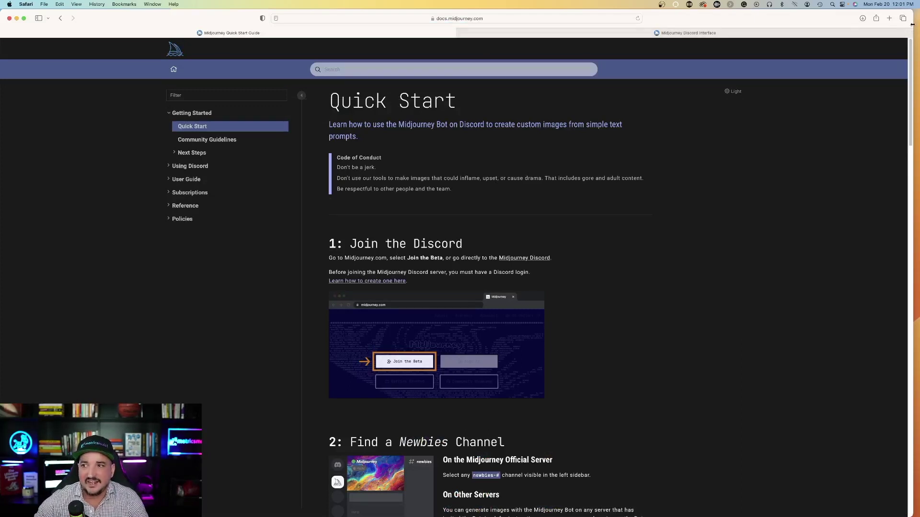
left_click_drag(911, 24, 919, 24)
scroll(229, 168, "down", 2)
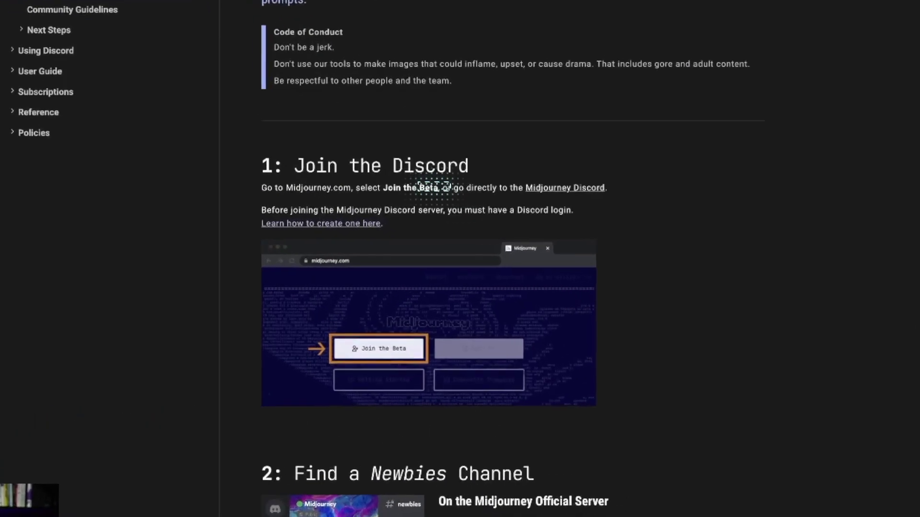
scroll(428, 182, "down", 1)
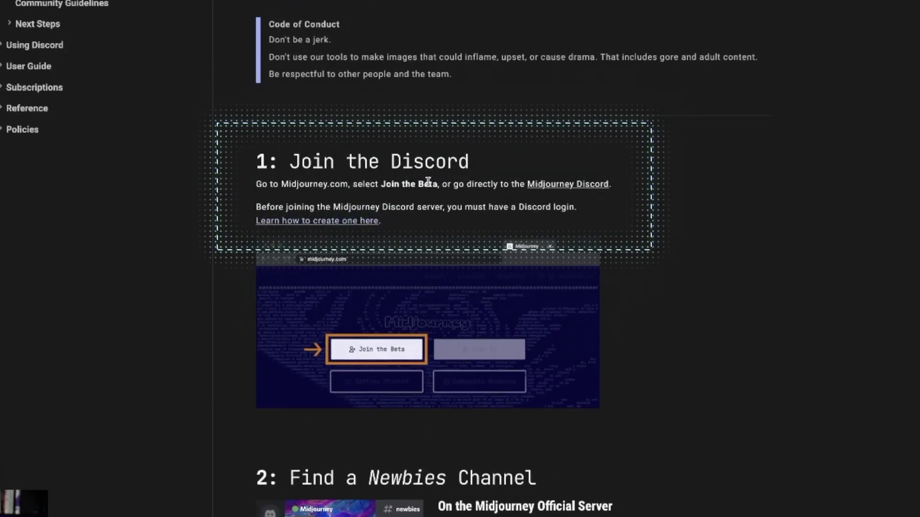
left_click(567, 185)
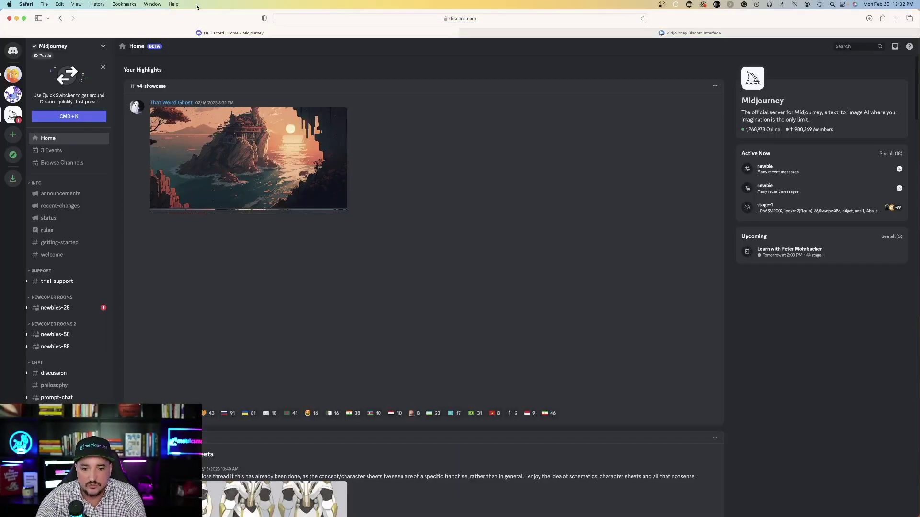
- Return to the Quick Start guide and read its steps from joining the Discord to subscribing to a plan
key("super+w")
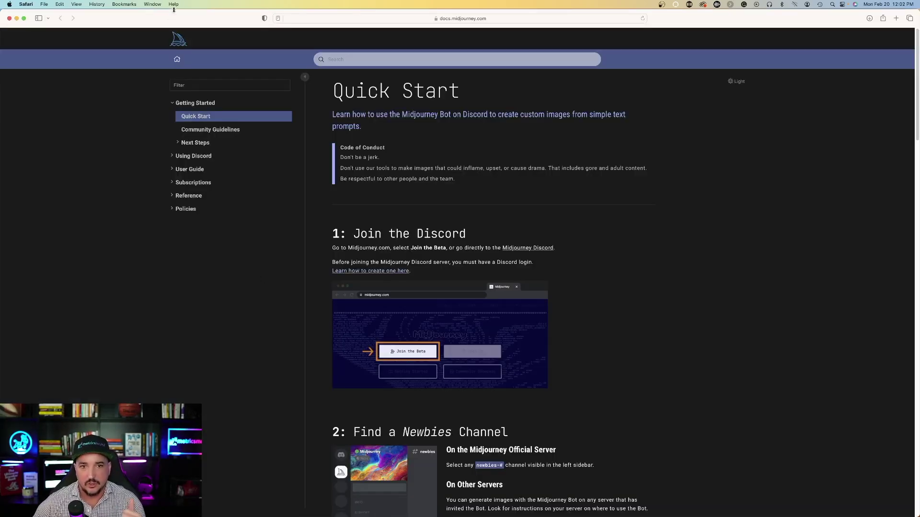
scroll(190, 244, "down", 5)
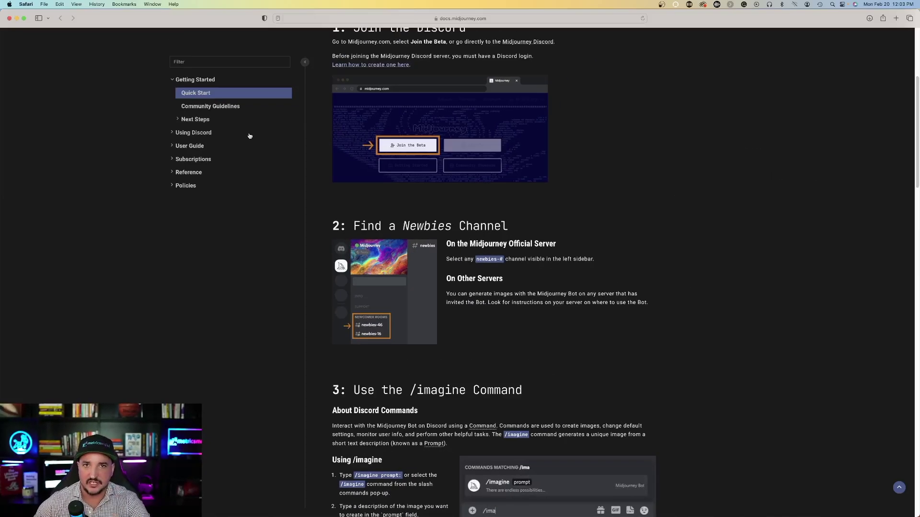
scroll(243, 147, "down", 3)
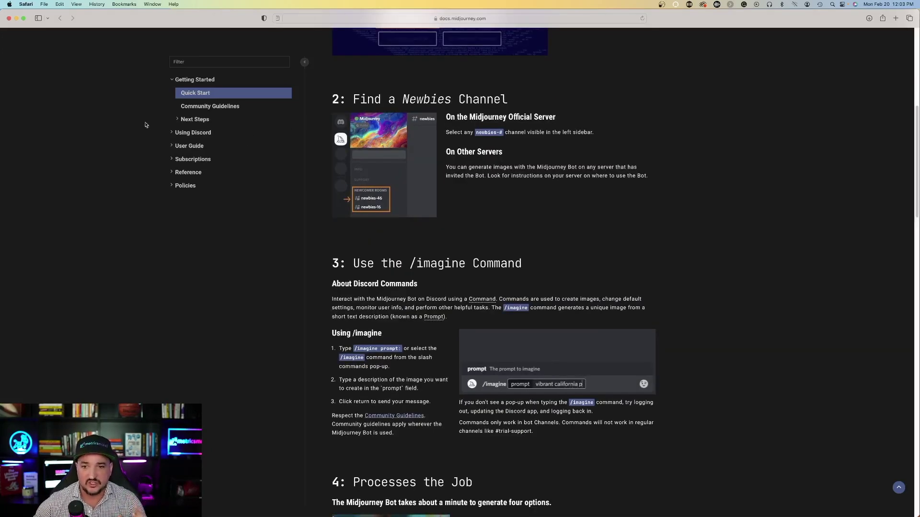
scroll(148, 133, "down", 3)
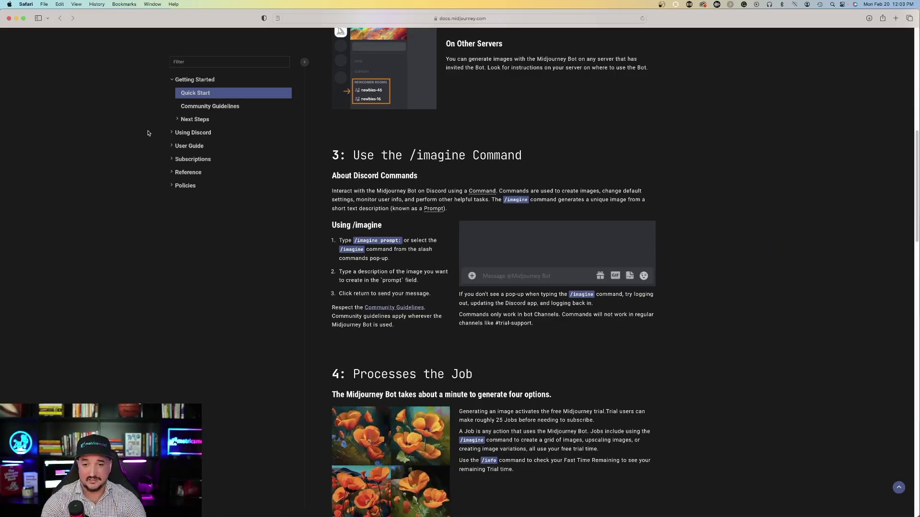
scroll(147, 133, "down", 3)
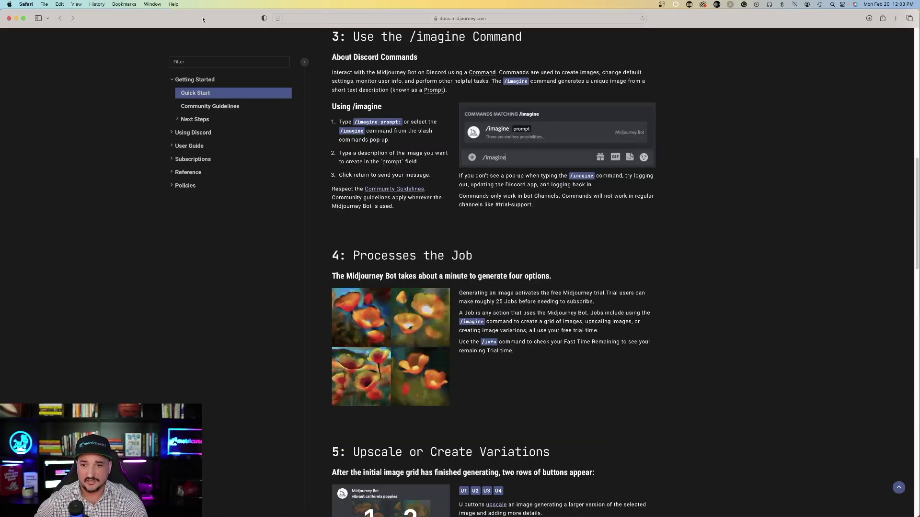
scroll(164, 145, "down", 3)
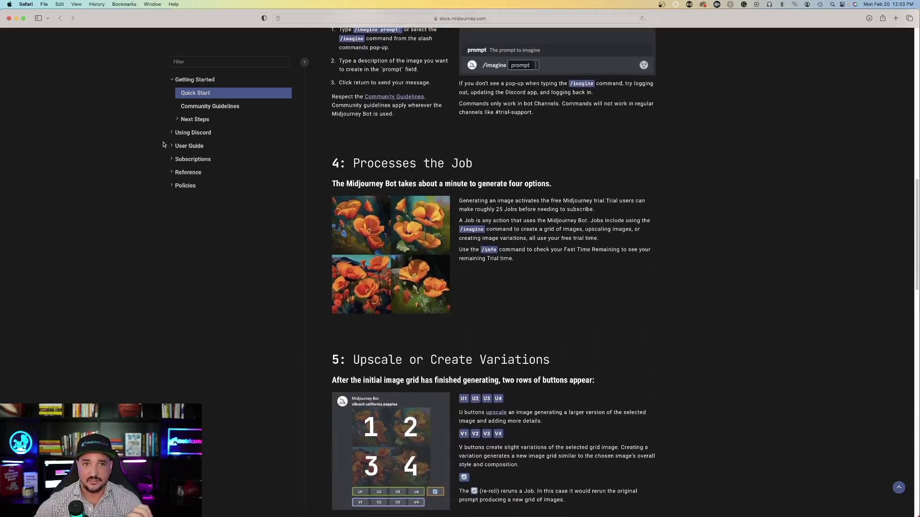
scroll(152, 134, "down", 6)
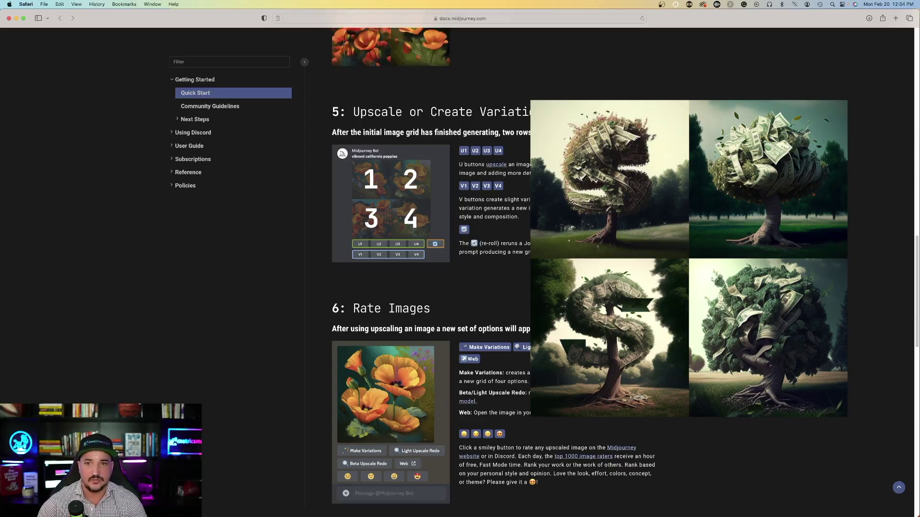
scroll(140, 237, "down", 10)
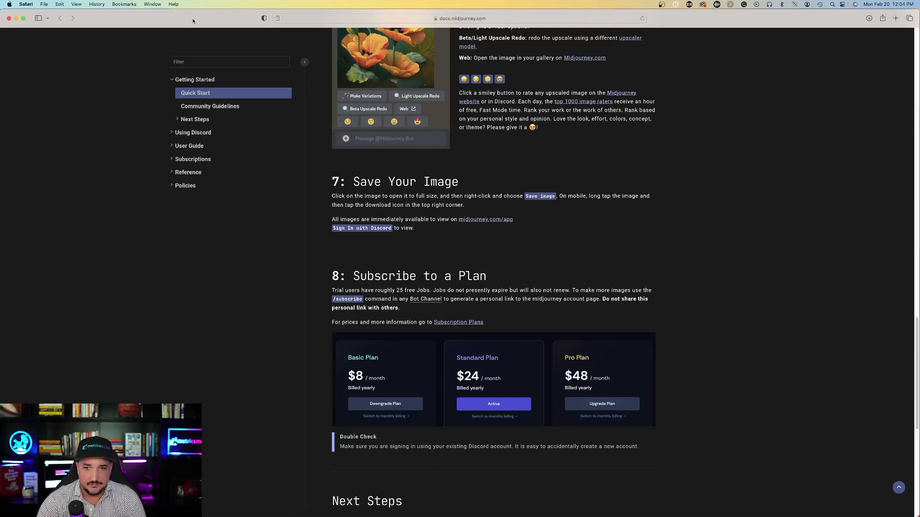
scroll(158, 185, "down", 1)
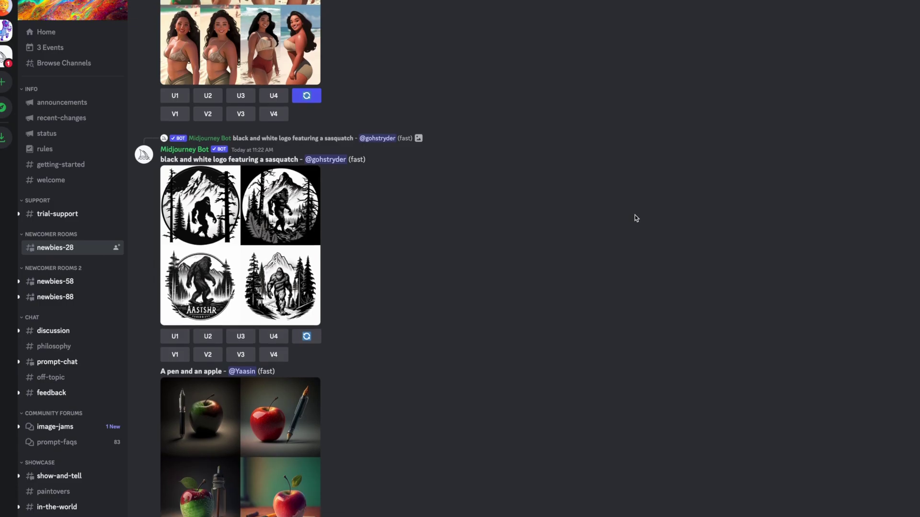
- Browse the prompts and generated images posted in the newbies-28 channel
scroll(646, 250, "up", 5)
scroll(635, 218, "down", 15)
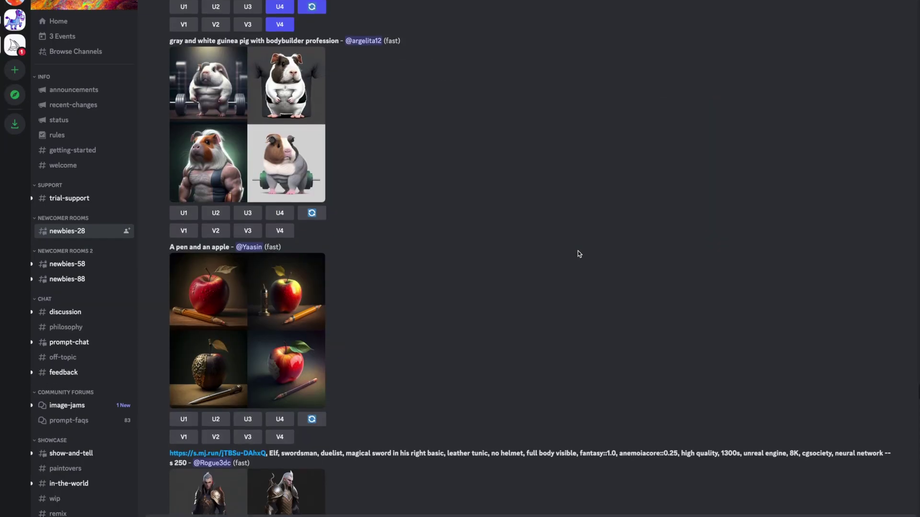
scroll(404, 193, "down", 2)
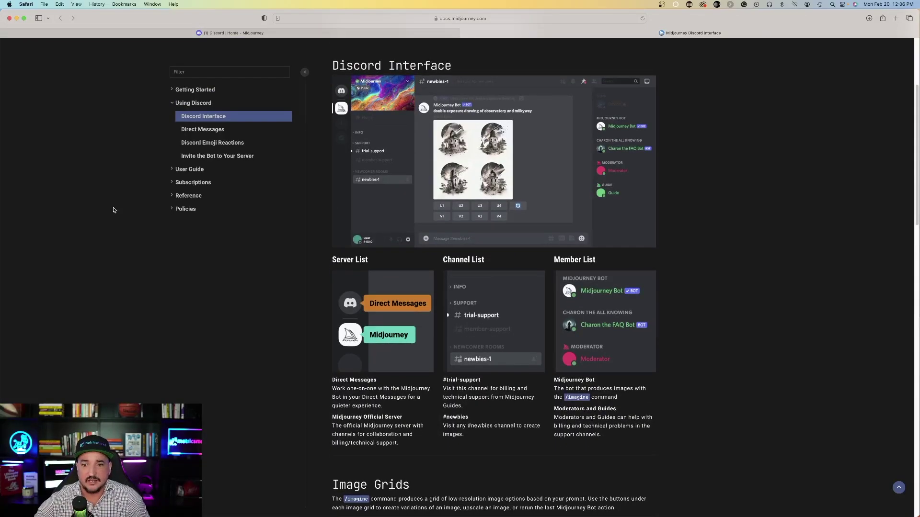
- Look through the Discord Interface guide and the PromptHero image gallery
scroll(113, 208, "down", 3)
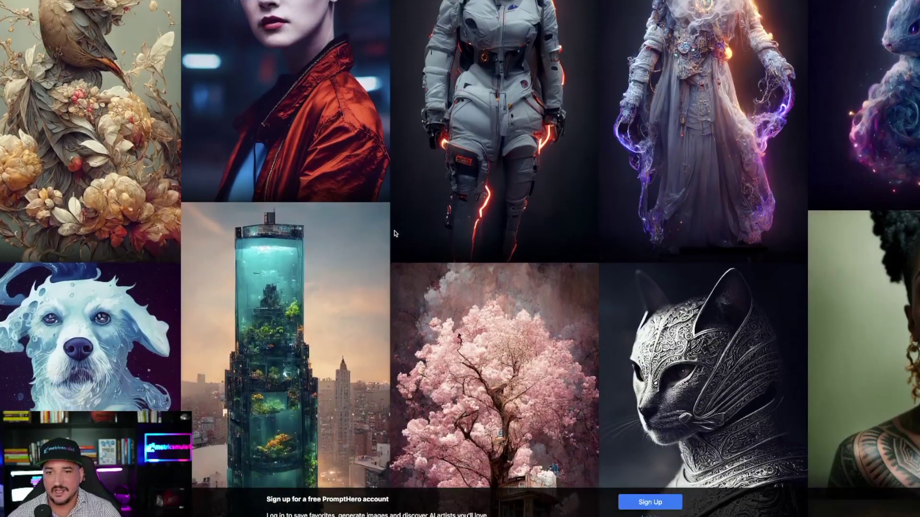
scroll(552, 382, "down", 3)
scroll(552, 381, "down", 4)
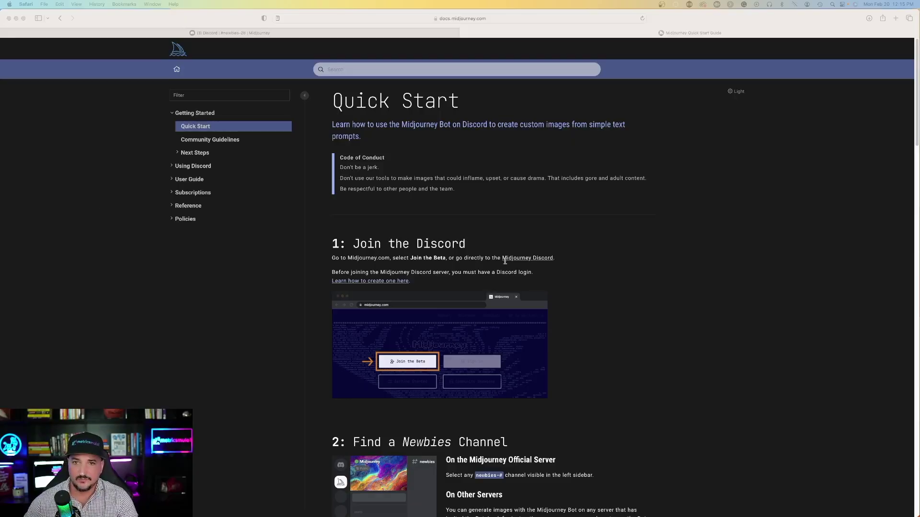
- Check the Quick Start sections on the newbies channel and the /imagine command, and switch to the newbies-28 channel in Discord
left_click(219, 53)
scroll(348, 334, "down", 5)
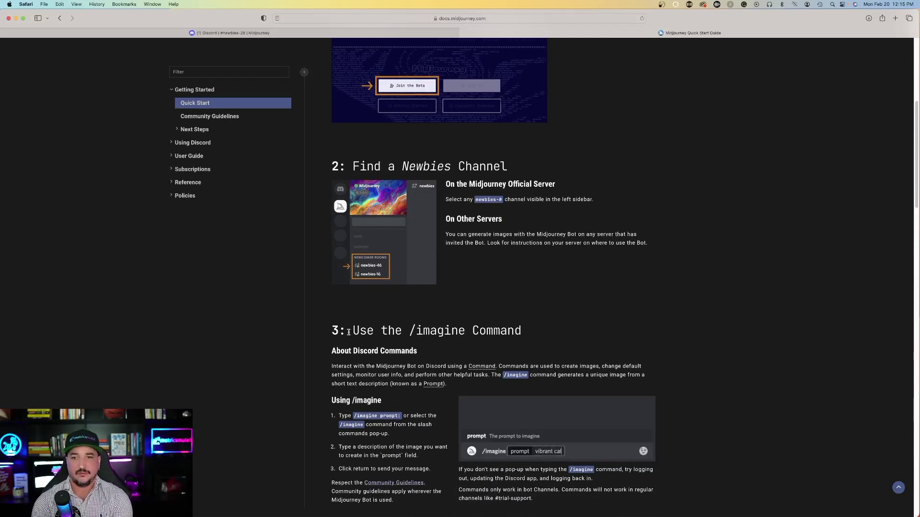
left_click(195, 31)
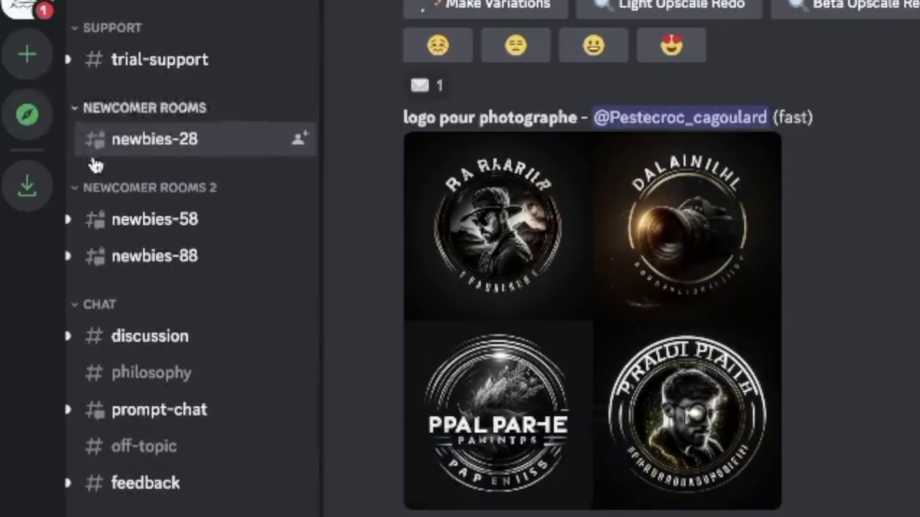
mouse_move(140, 152)
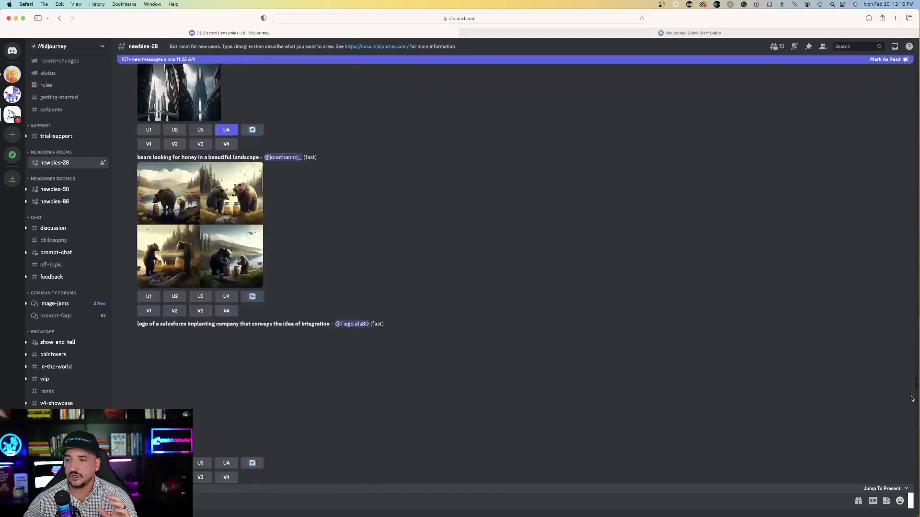
type("/")
key("BackSpace")
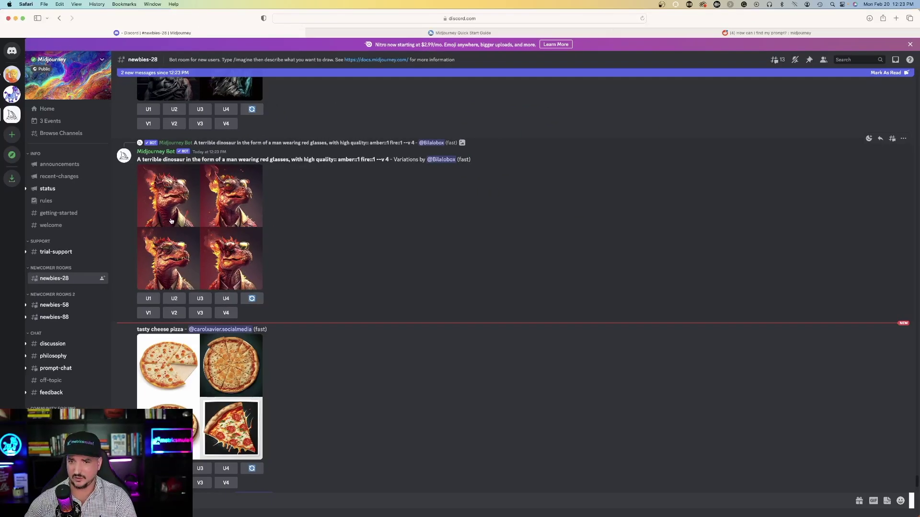
- View the red-glasses dinosaur and tasty cheese pizza images enlarged from the newbies-28 channel
left_click(177, 213)
left_click(176, 212)
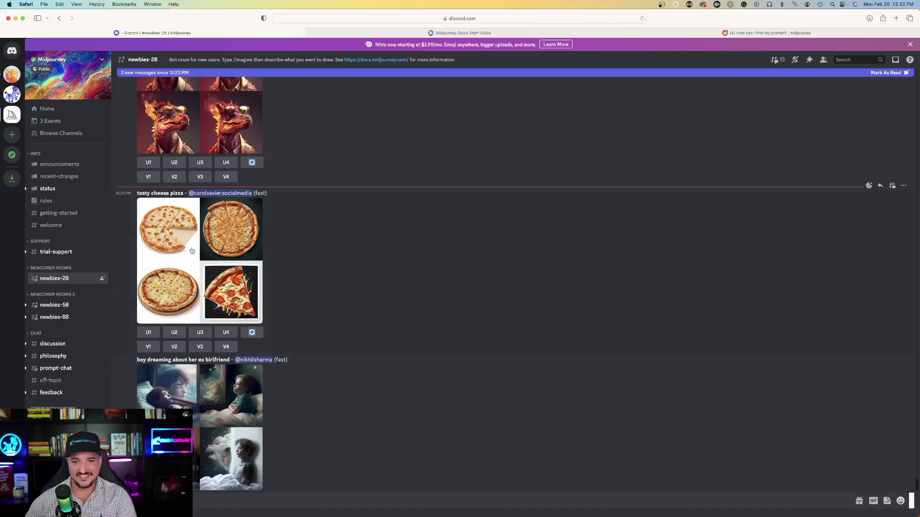
left_click(192, 249)
left_click(220, 245)
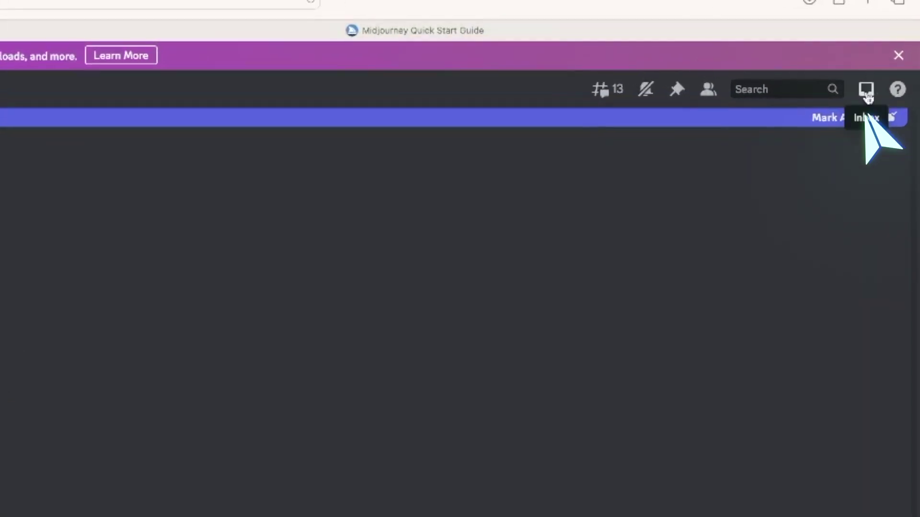
- Open the inbox mentions and view the "money growing on trees" and "a dystopian future on earth" image grids enlarged
left_click(866, 91)
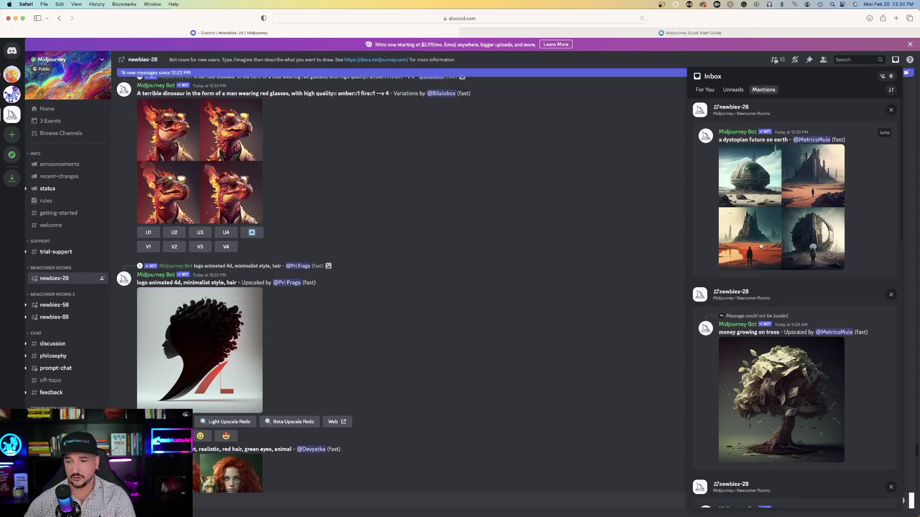
scroll(745, 354, "down", 1)
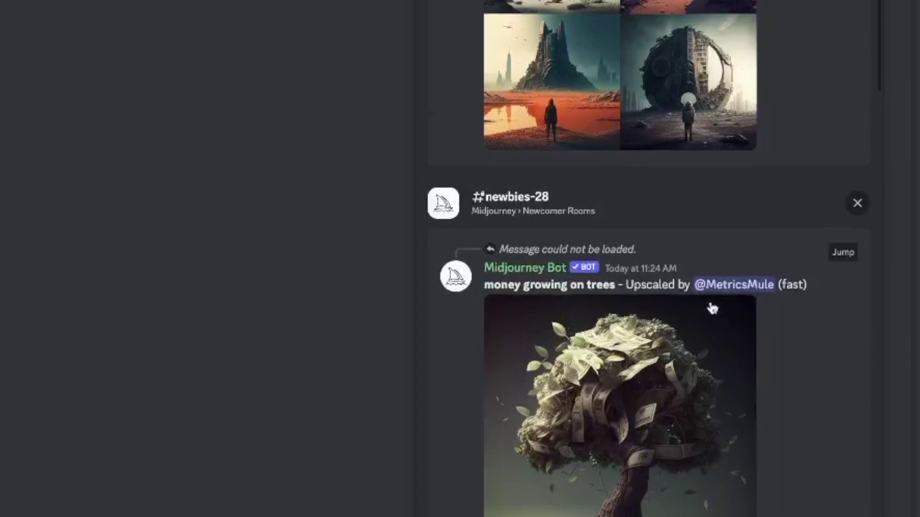
scroll(820, 342, "down", 3)
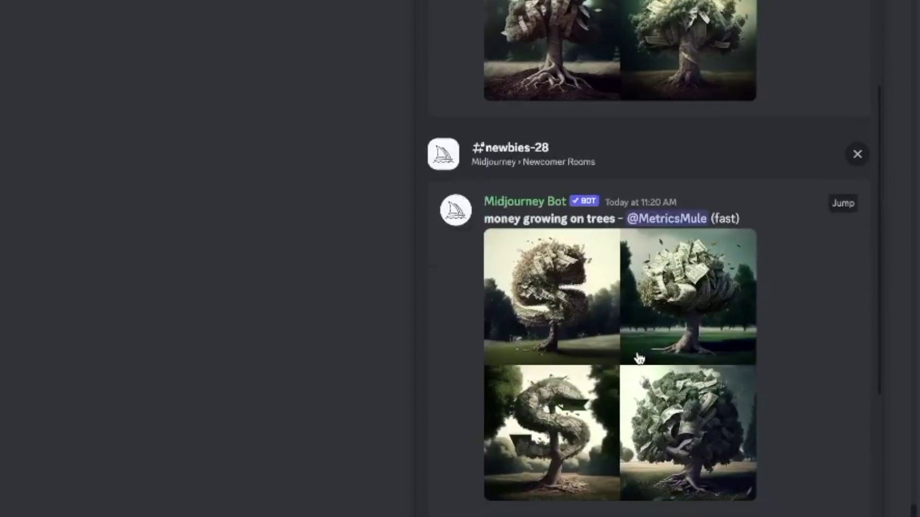
scroll(639, 359, "up", 3)
left_click(640, 106)
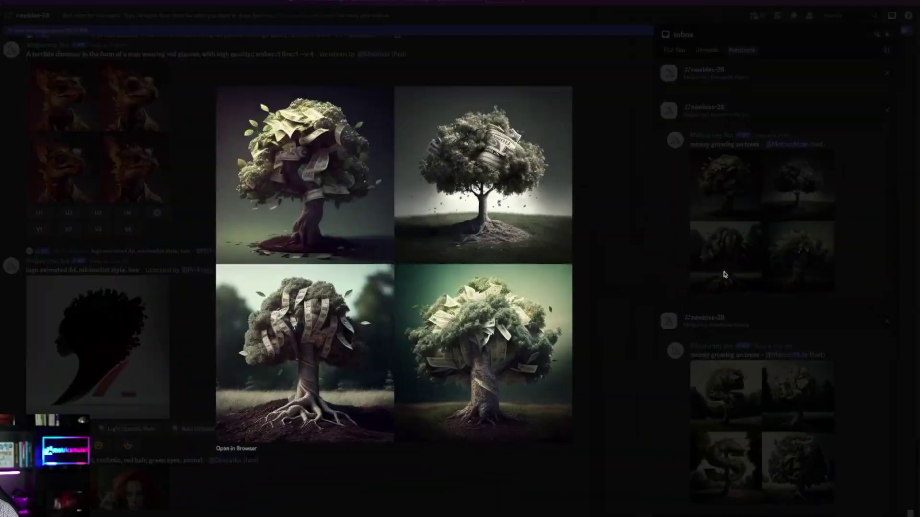
left_click(724, 275)
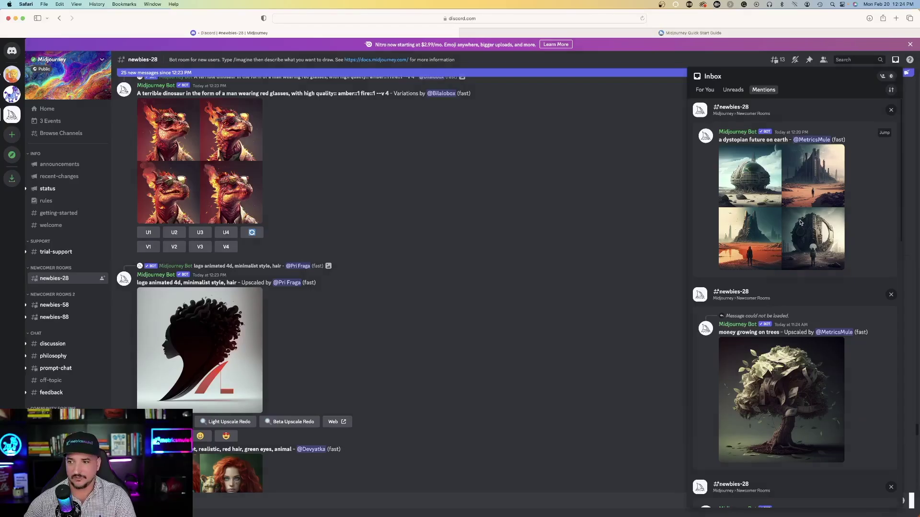
left_click(800, 222)
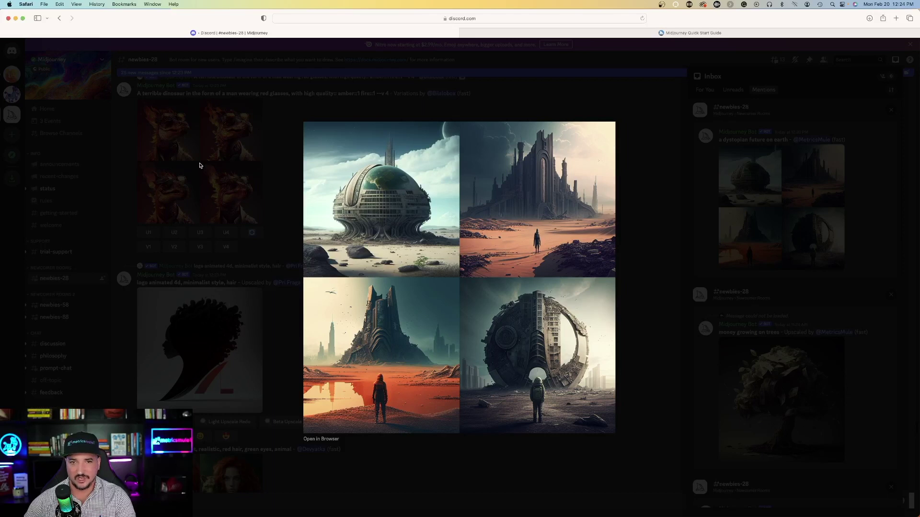
left_click(199, 165)
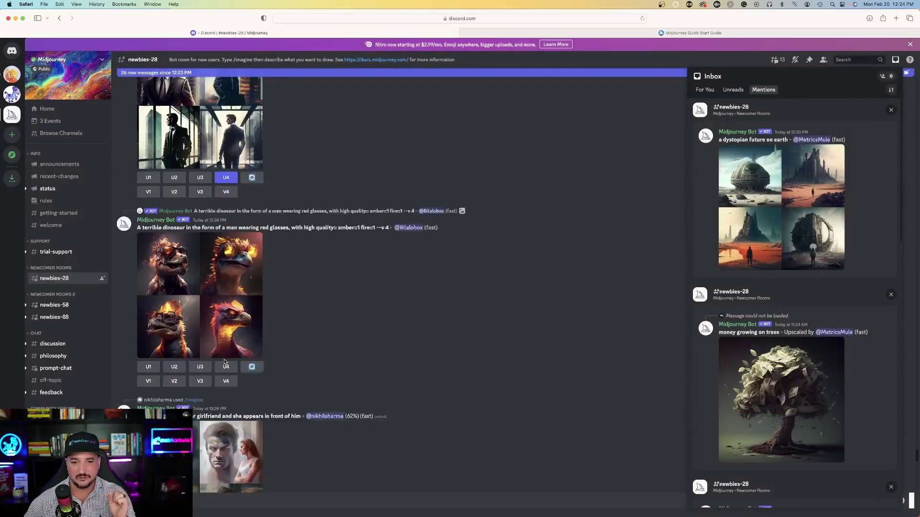
- Generate images with the /imagine prompt "a beautiful home in hawaii with an oceanfront view"
type("beautiful home in hawaii with an oceanfront view")
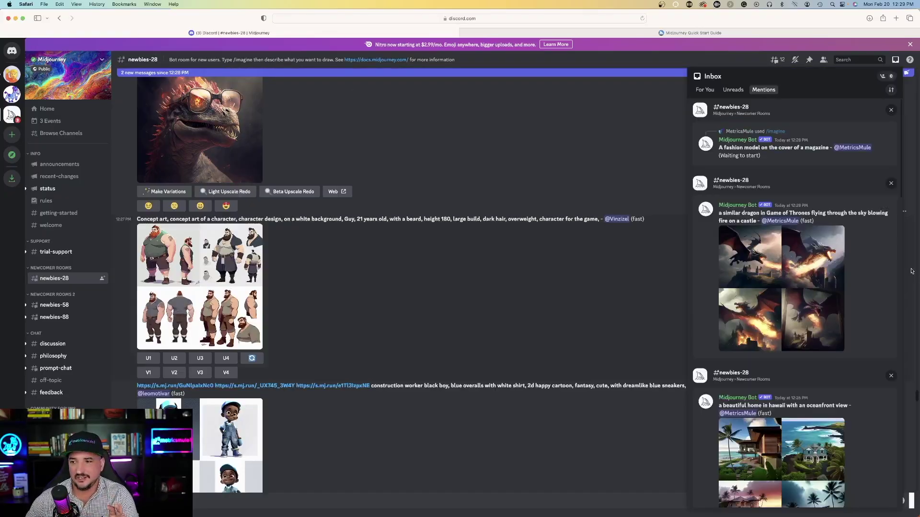
- Save the dragon image grid from the inbox mentions to Downloads and view it in an enlarged Preview window
left_click(802, 280)
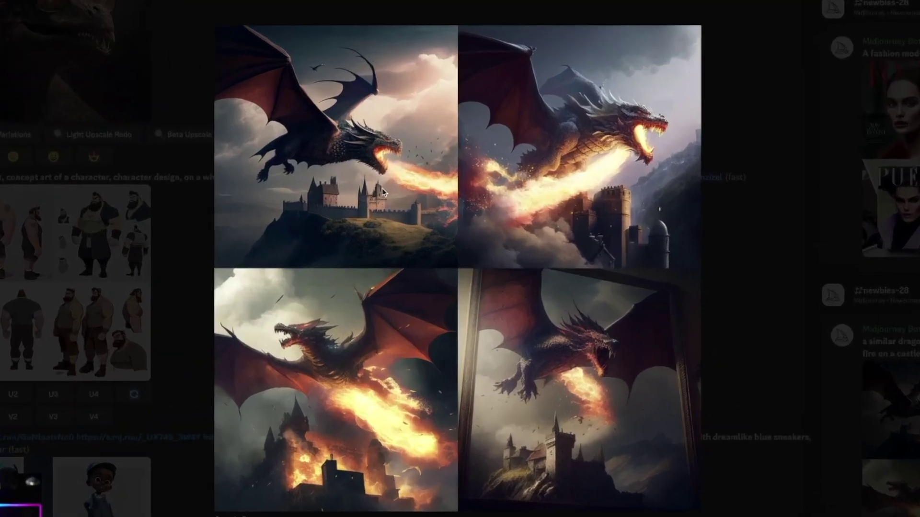
right_click(412, 225)
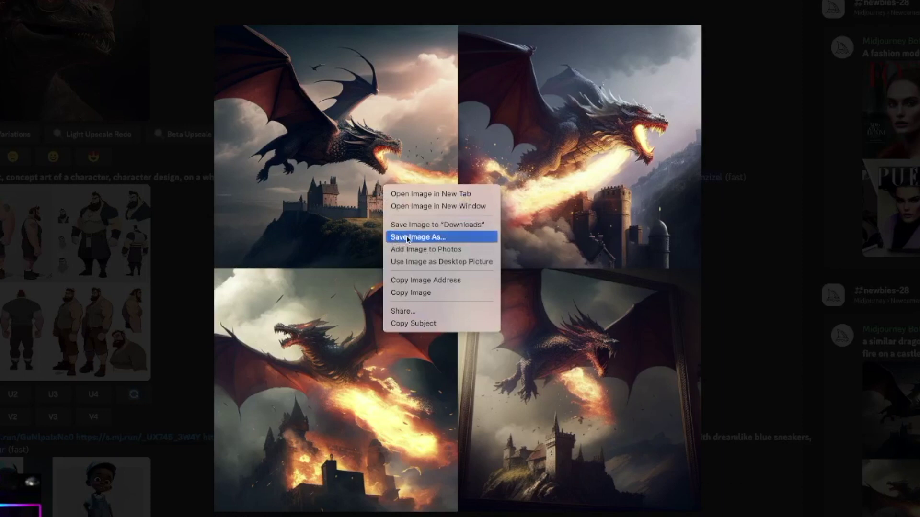
left_click(442, 225)
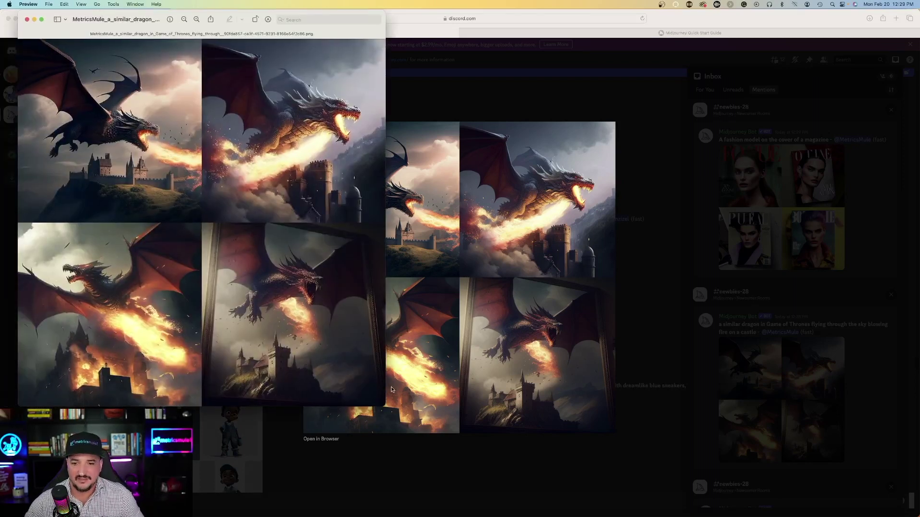
left_click_drag(385, 406, 565, 477)
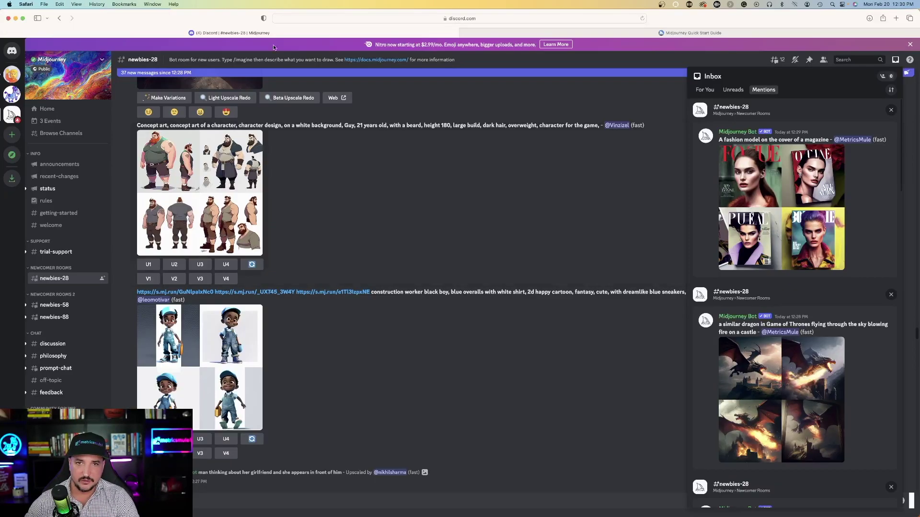
- View the "A fashion model on the cover of a magazine" image grid from the inbox mentions enlarged
left_click(774, 199)
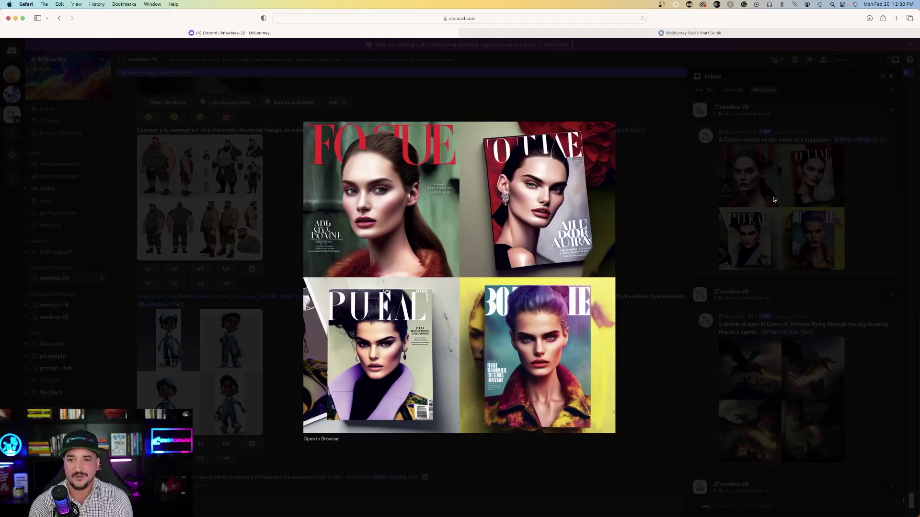
left_click(774, 199)
- Save the armored personal trainer image grid from the newbies-28 channel to Downloads, then close its Preview window and the enlarged view
scroll(485, 314, "down", 15)
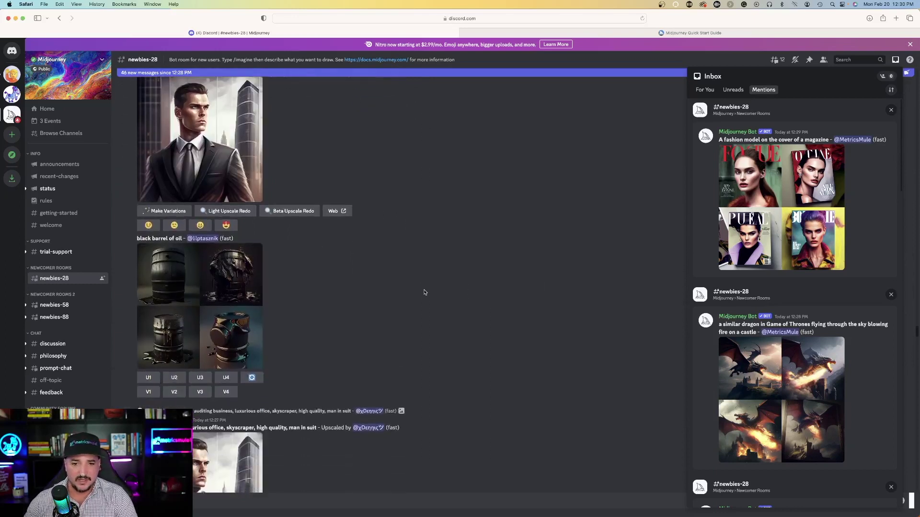
scroll(391, 284, "down", 10)
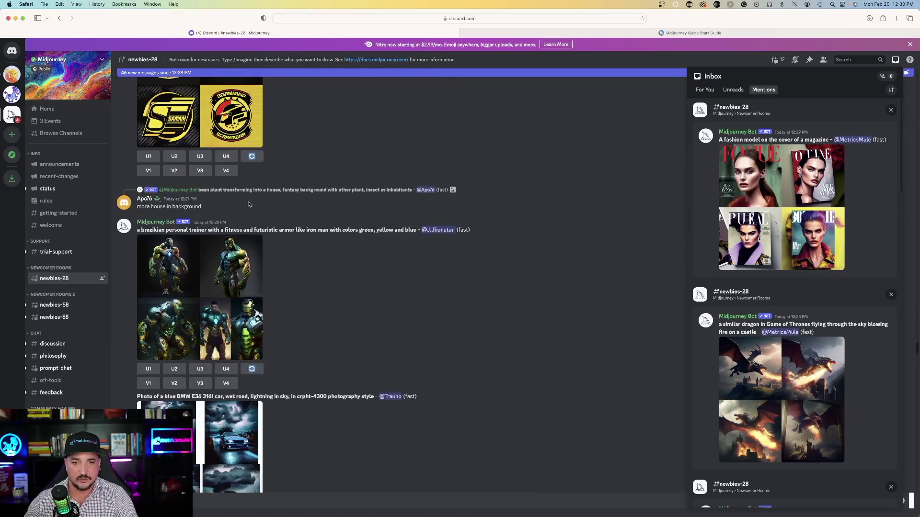
scroll(177, 219, "up", 1)
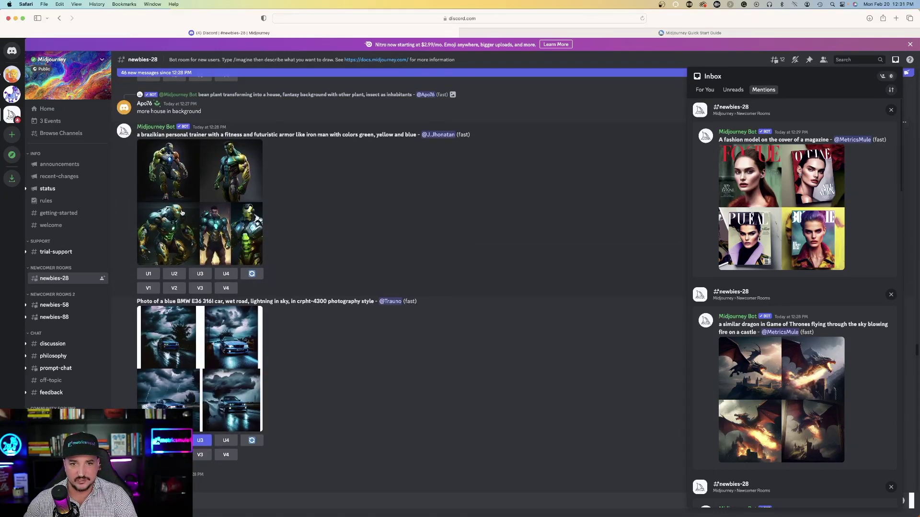
left_click(182, 212)
right_click(402, 268)
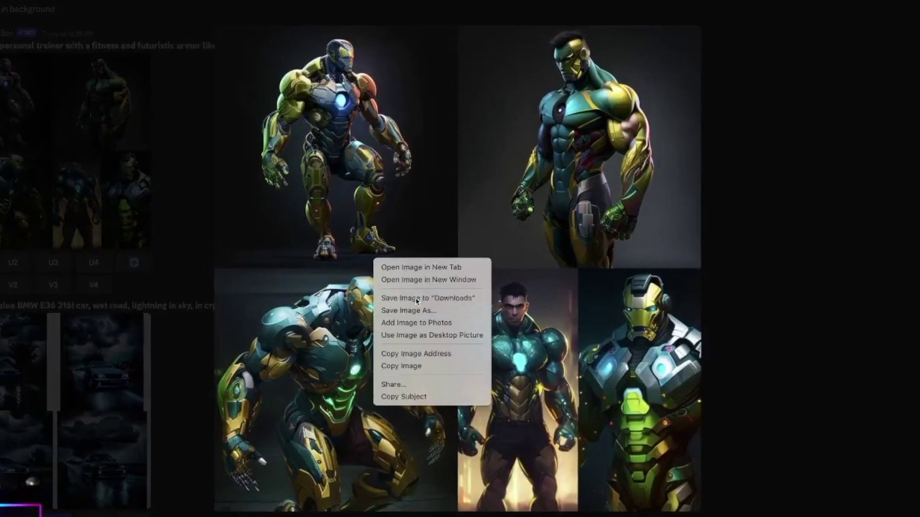
left_click(415, 297)
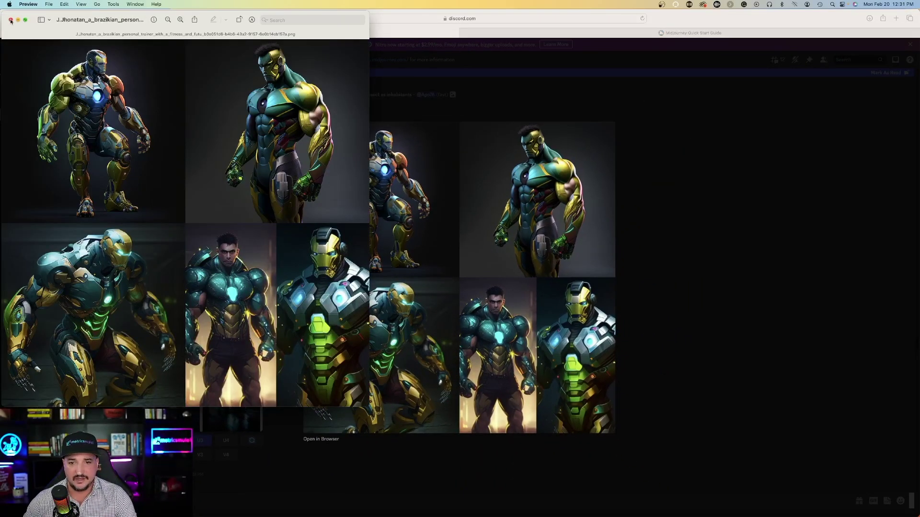
left_click(10, 20)
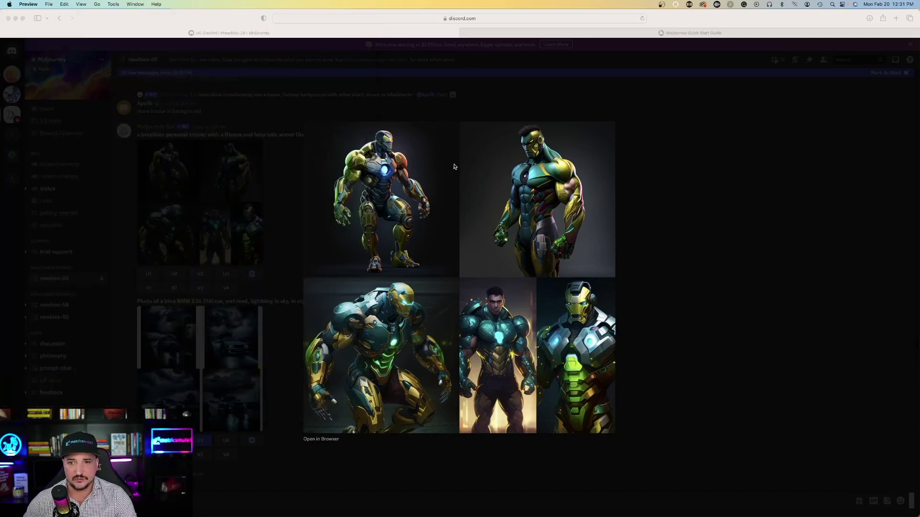
left_click(848, 206)
- Browse further through the newbies-28 channel and view the "a scene from the video game Atomic Heart" grid from the inbox mentions enlarged
scroll(329, 236, "down", 10)
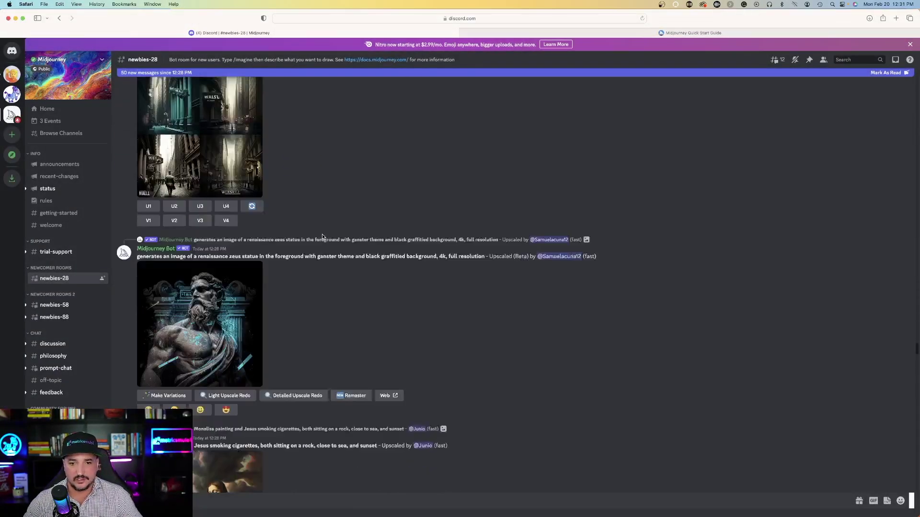
scroll(322, 233, "down", 15)
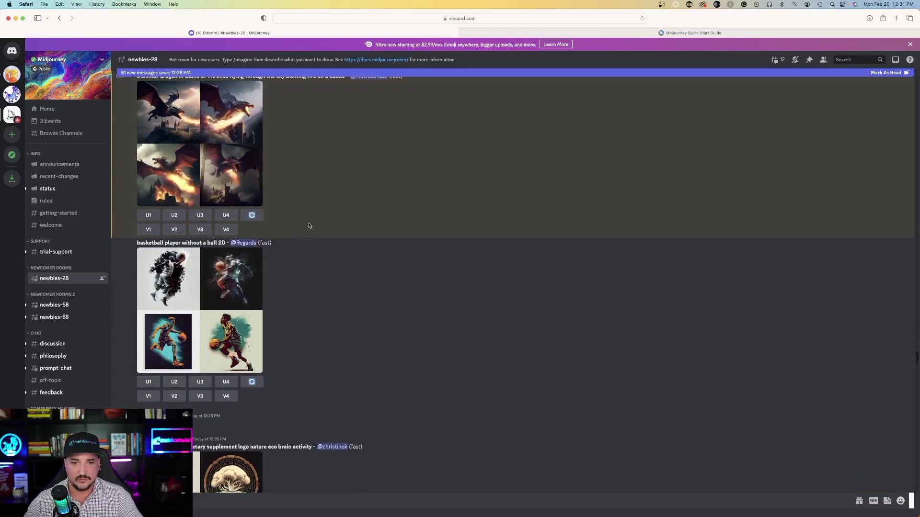
scroll(309, 226, "down", 3)
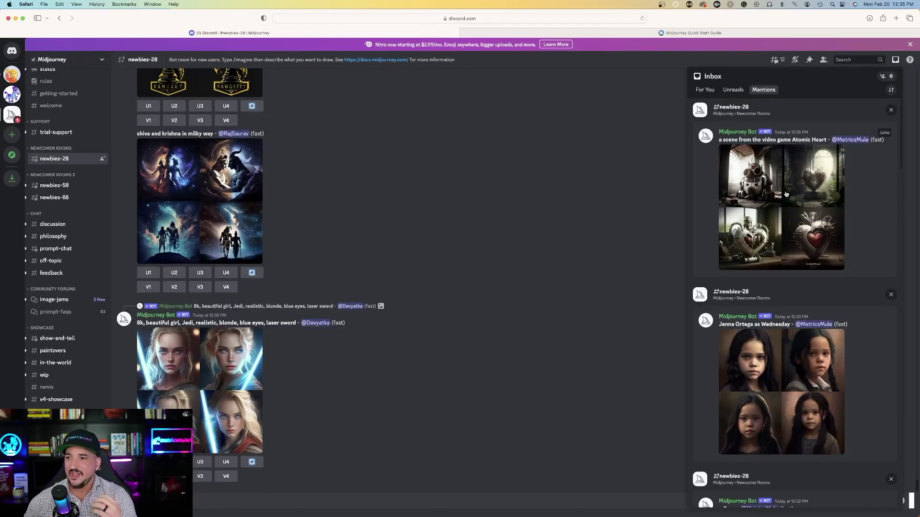
left_click(784, 193)
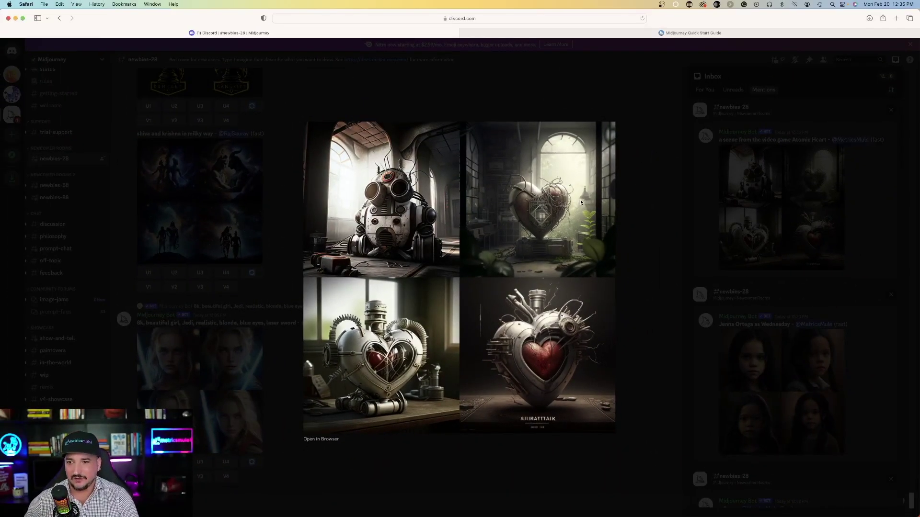
key("Escape")
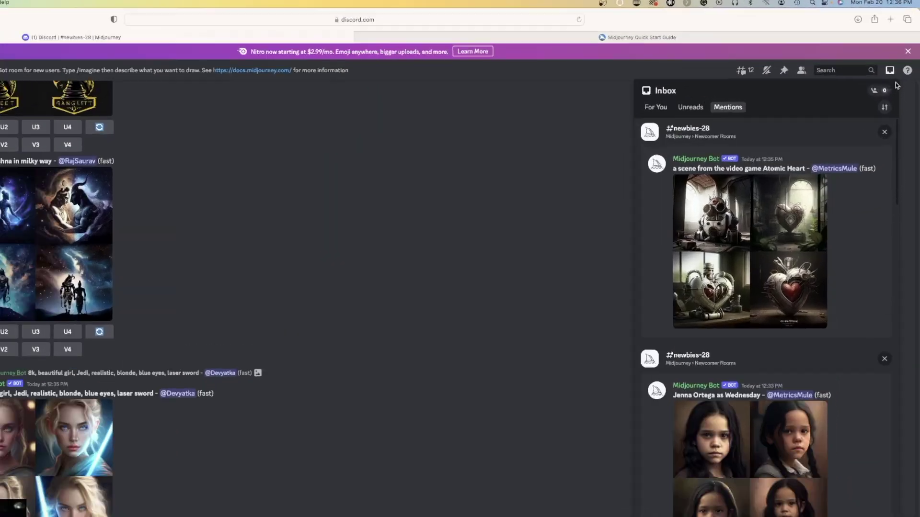
- Find the "a dystopian future on earth" grid among the older inbox mentions, enlarge it and bring up its image saving options
left_click(895, 61)
left_click(880, 94)
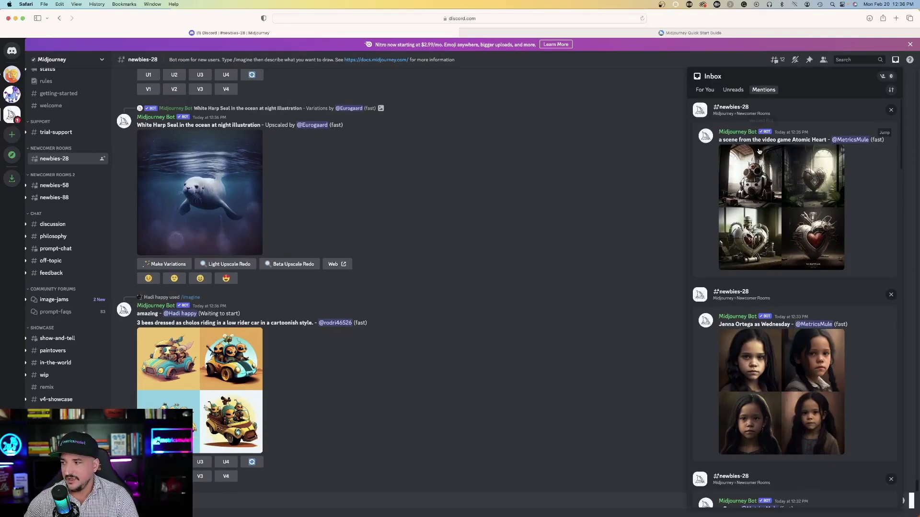
scroll(786, 261, "down", 10)
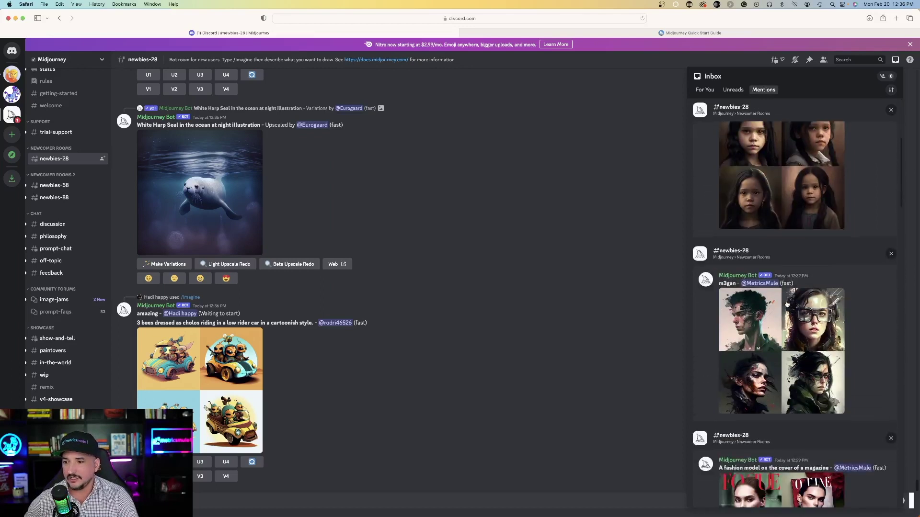
scroll(784, 306, "down", 12)
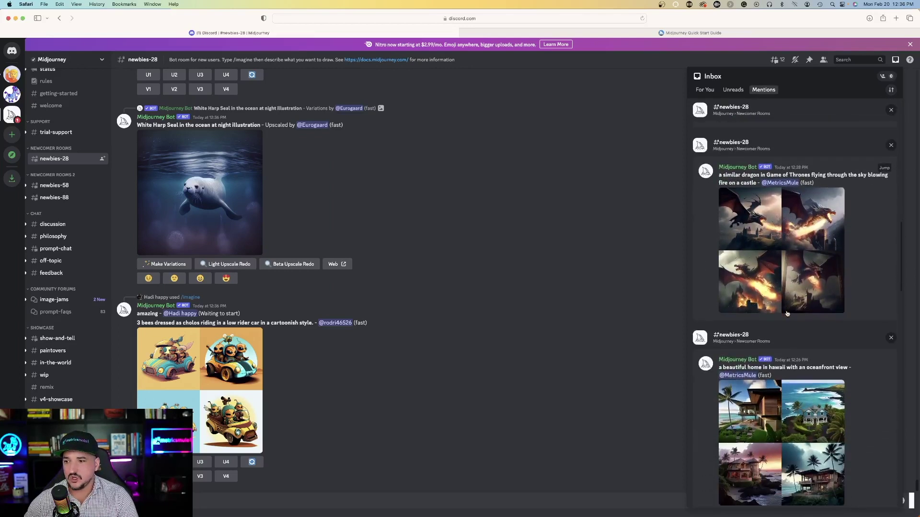
scroll(788, 260, "down", 5)
scroll(790, 268, "up", 10)
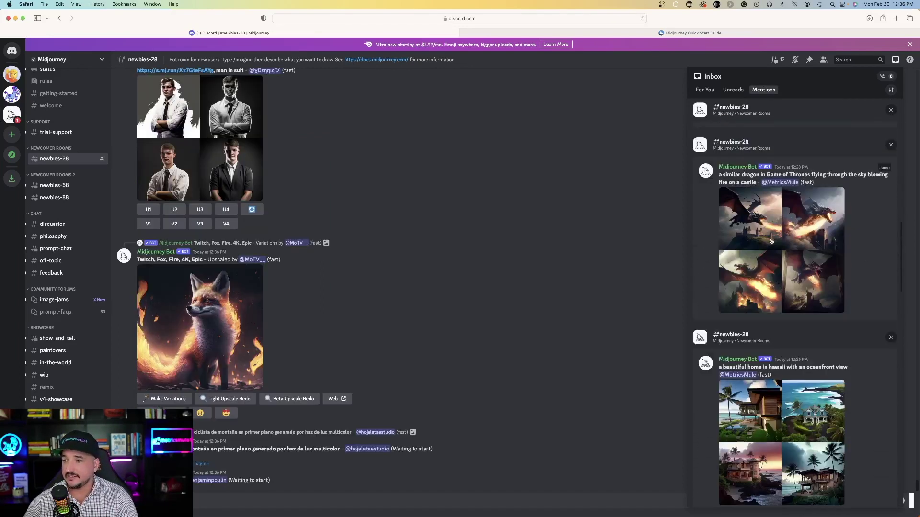
scroll(793, 278, "down", 5)
scroll(793, 278, "down", 4)
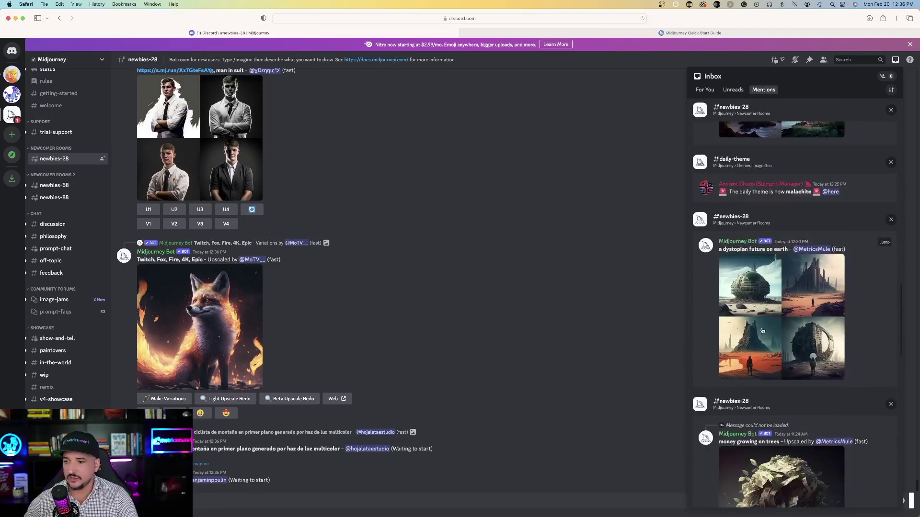
left_click(793, 279)
right_click(443, 277)
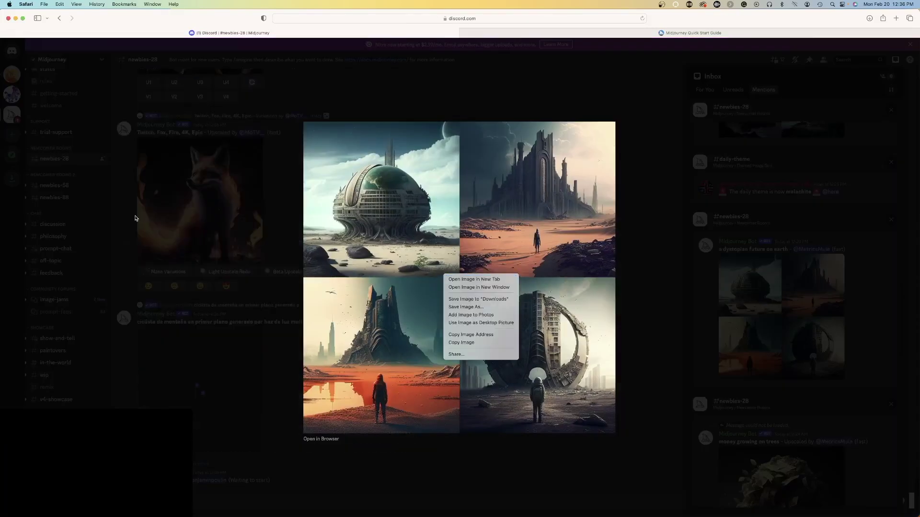